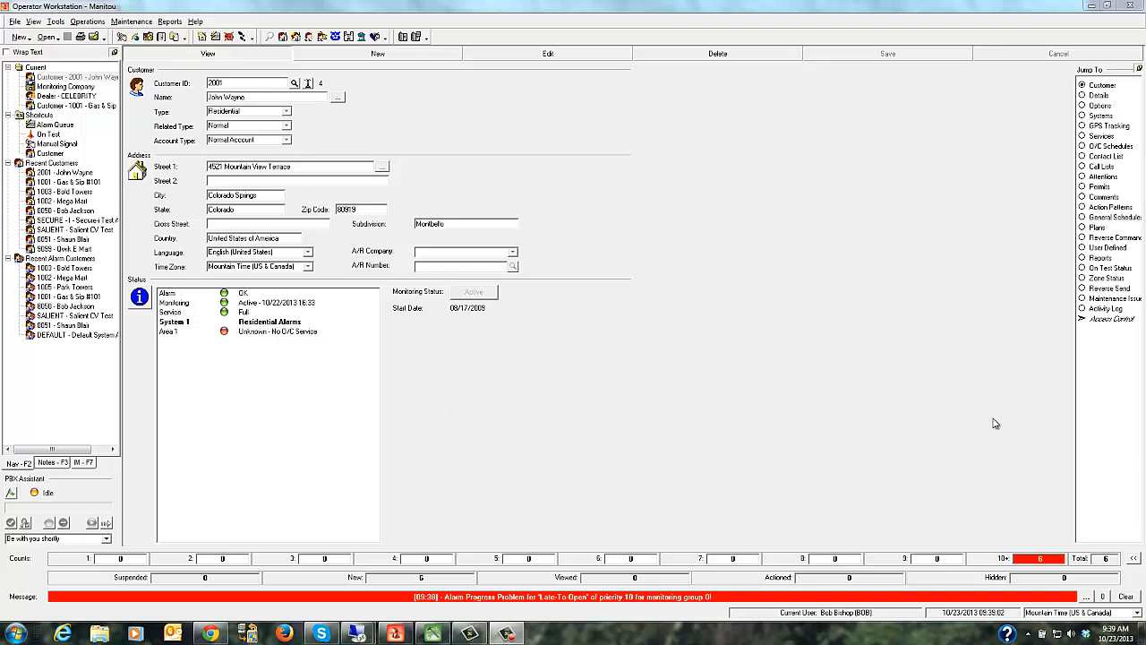
- Examine the customer's MCH - Medical Health Check action pattern and its commands
left_click(1107, 208)
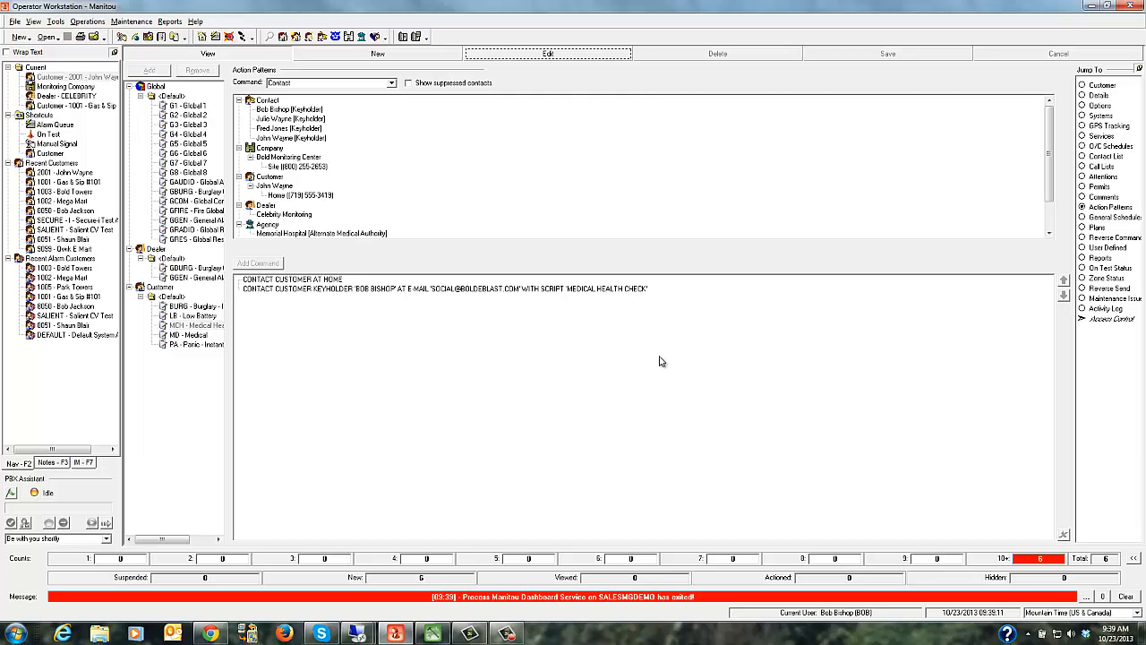
left_click(179, 326)
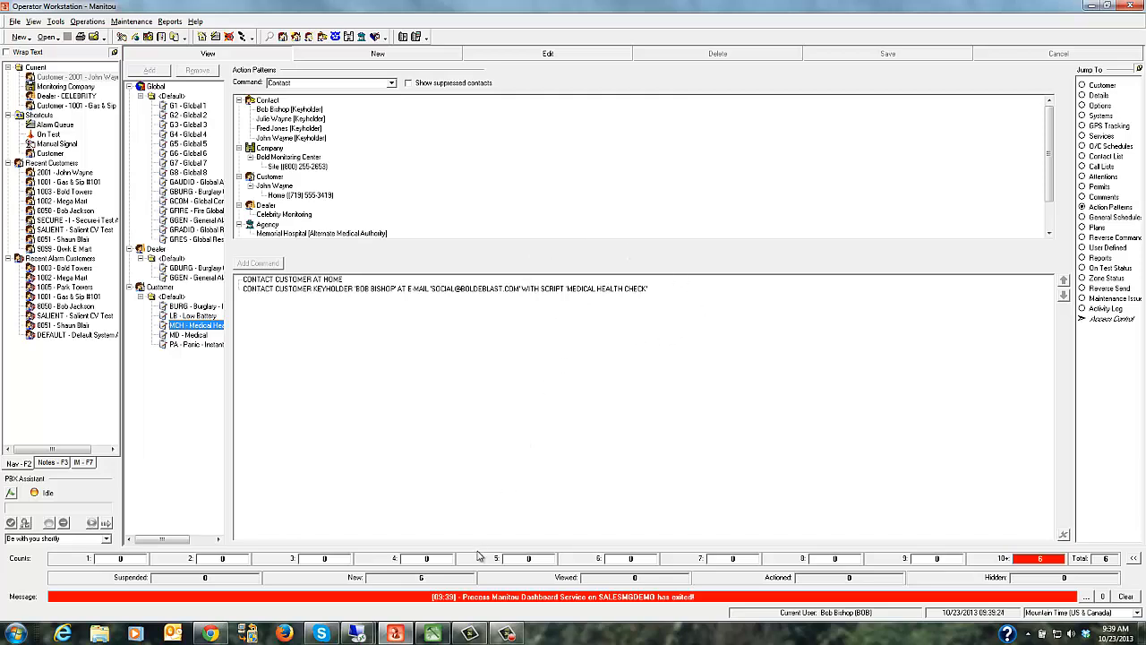
- Switch to Supervisor Workstation and read the Medical Health Check script message together with its generated demo text
left_click(433, 633)
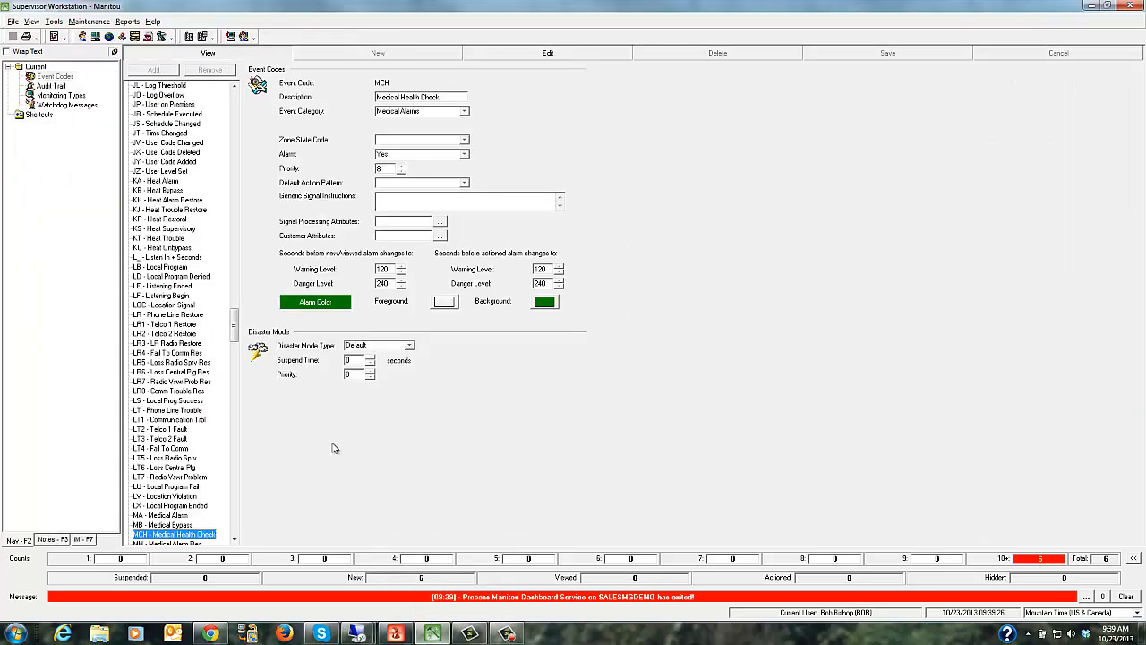
left_click(89, 23)
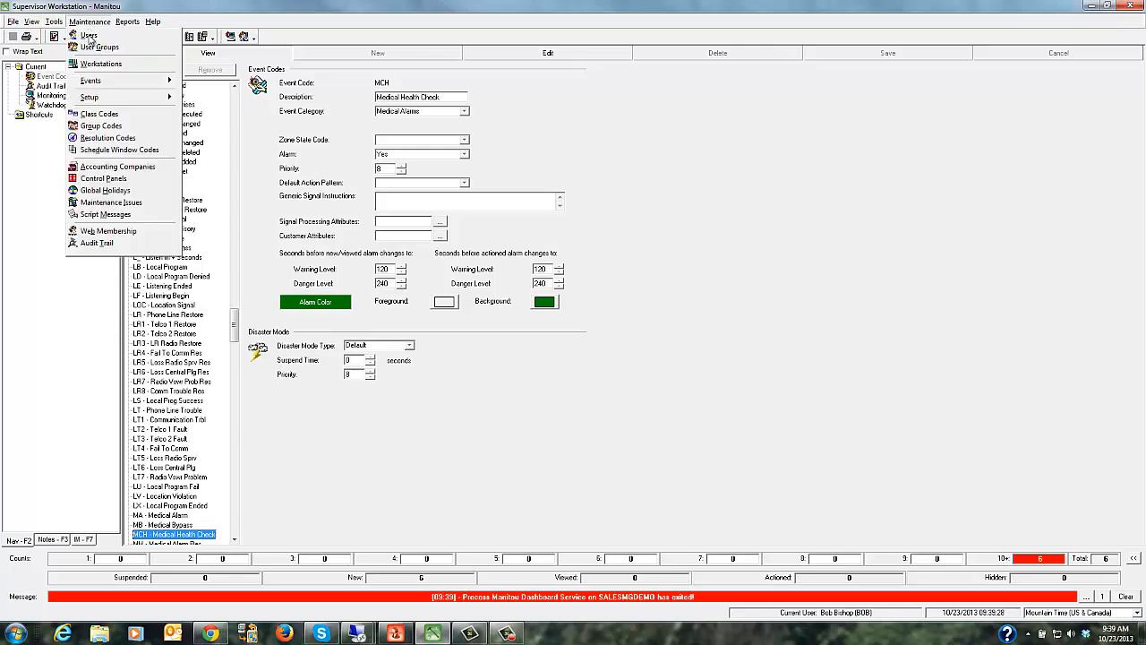
left_click(111, 215)
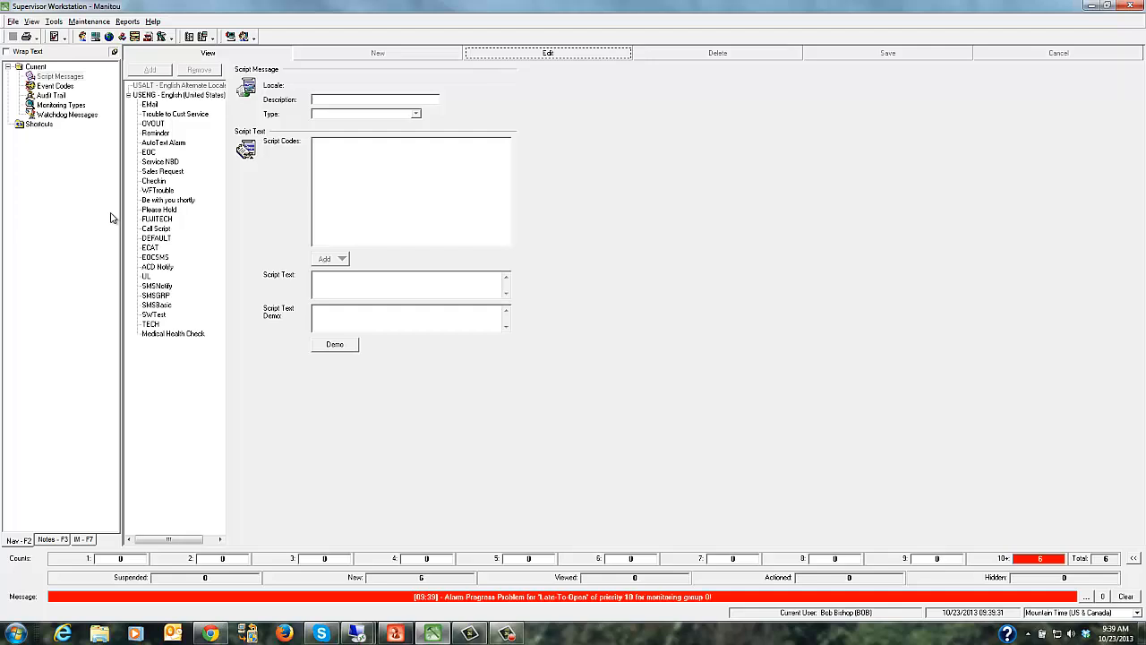
left_click(172, 335)
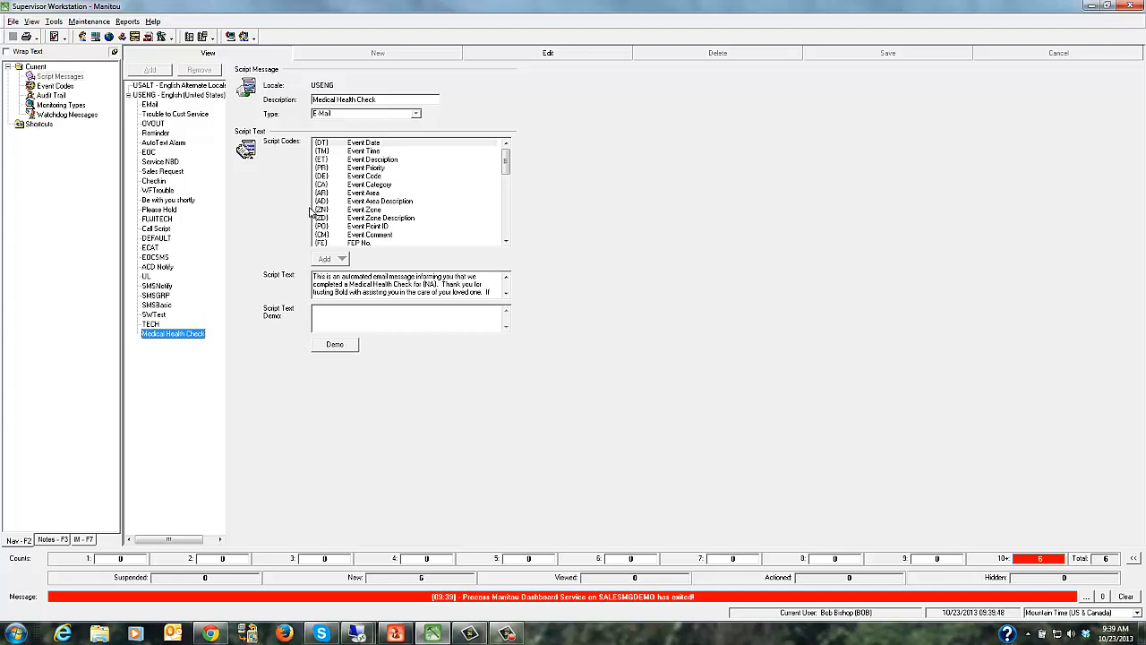
left_click(346, 347)
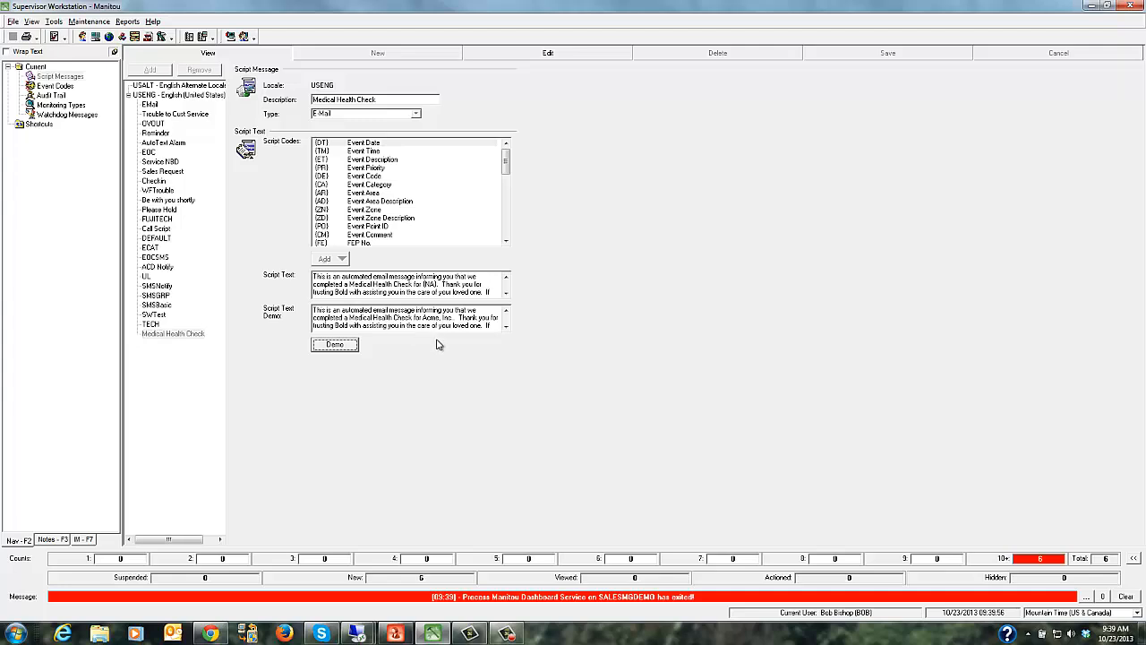
left_click(506, 327)
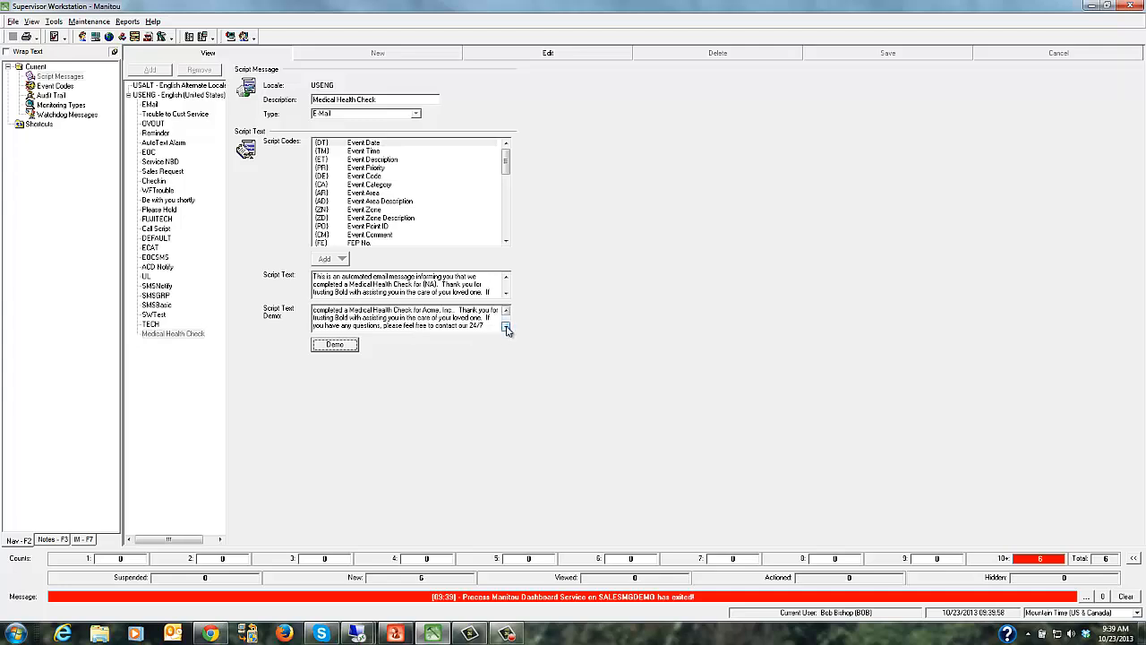
left_click(506, 328)
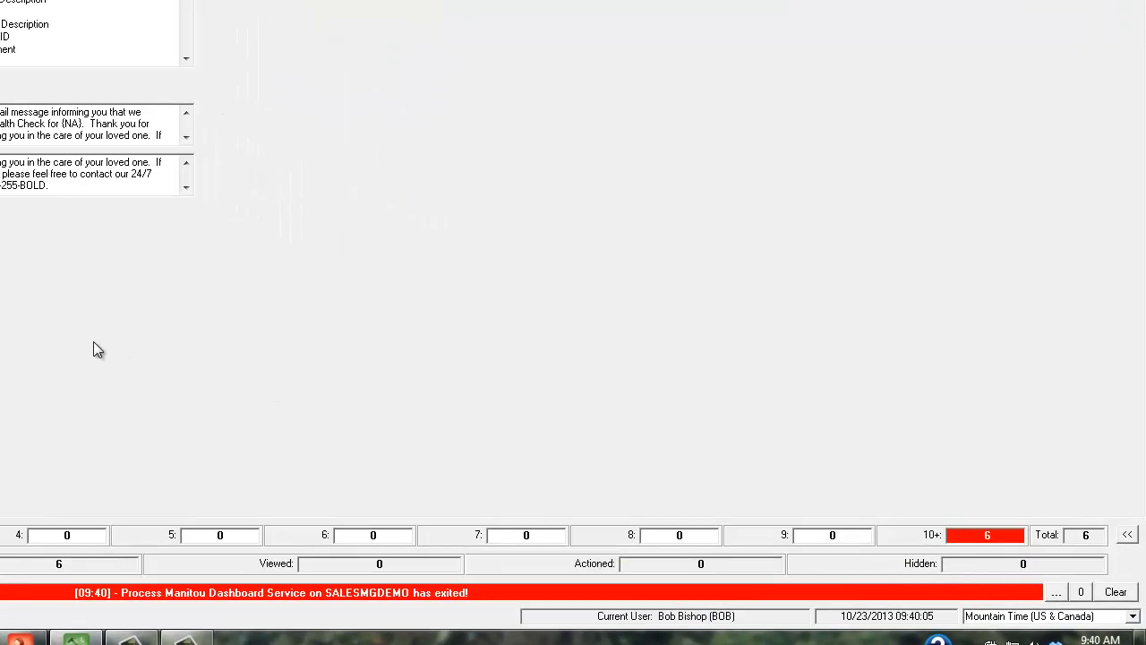
- Return to Operator Workstation and examine the transmitter and event actions programming of the customer's Residential Alarms system
left_click(36, 636)
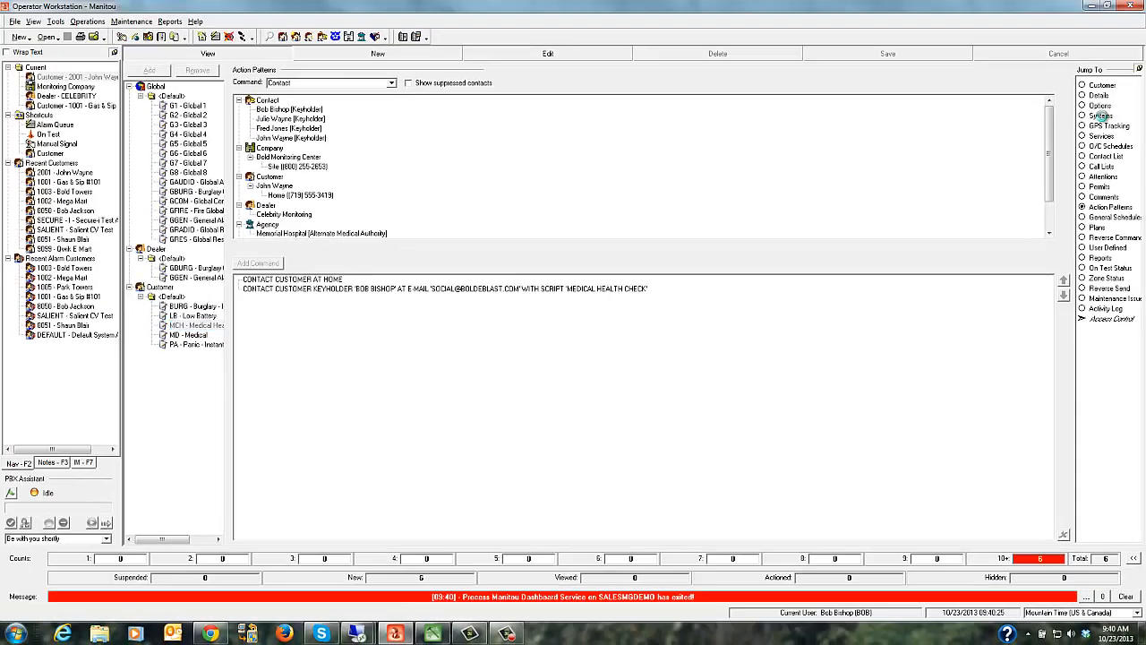
left_click(1101, 117)
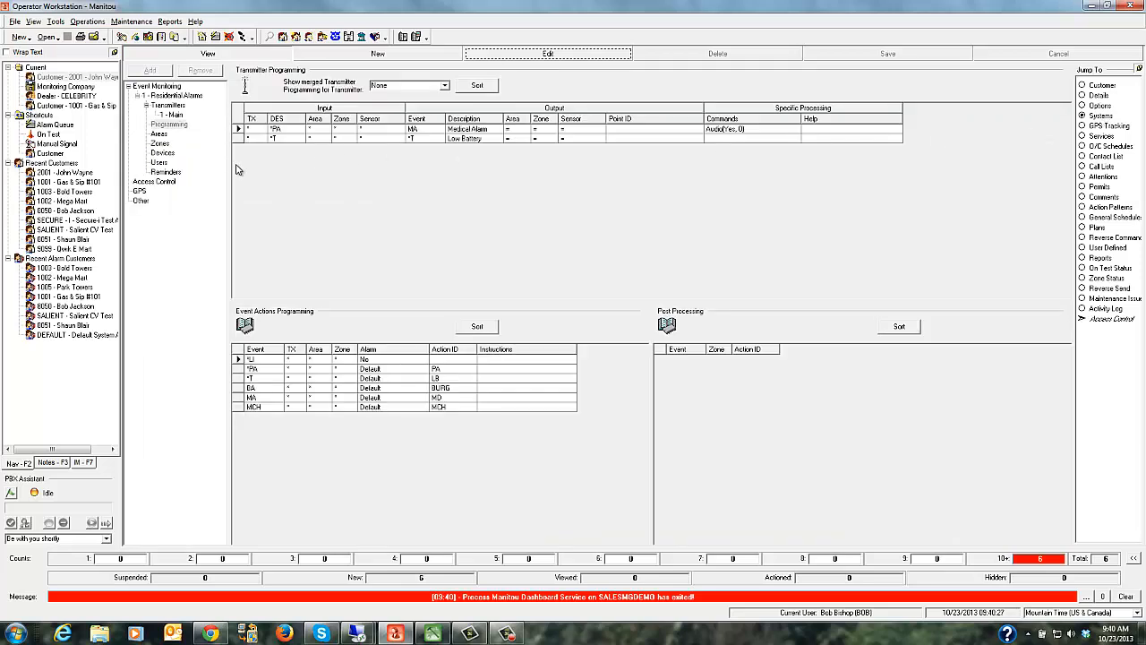
left_click(173, 126)
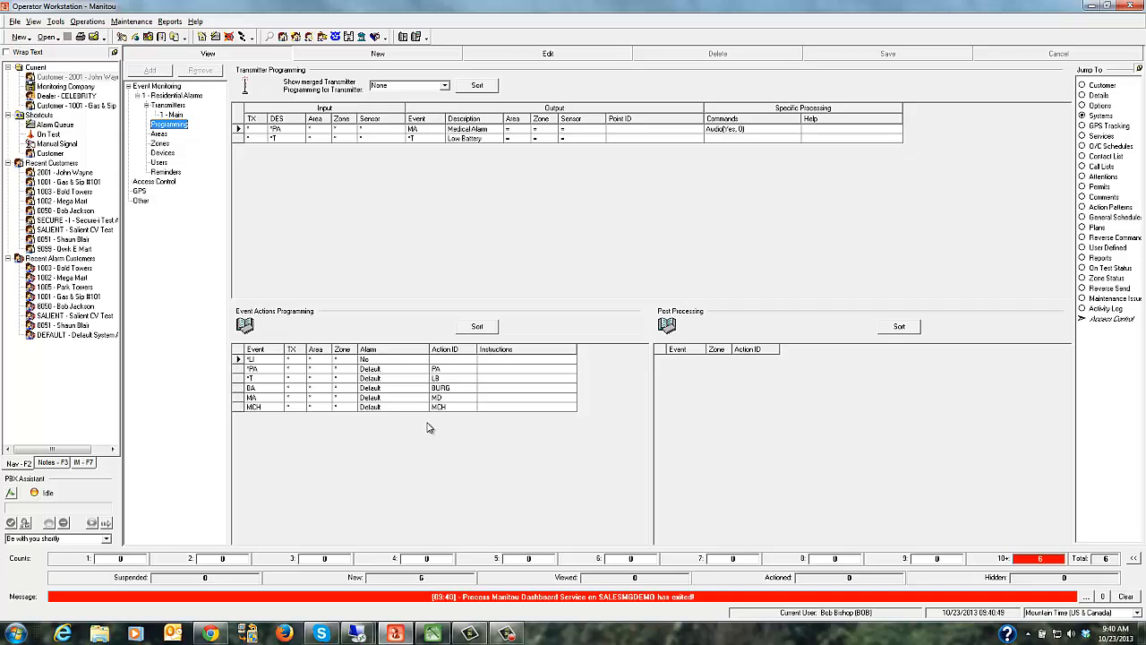
- Switch to Supervisor Workstation and examine the settings of the MCH - Medical Health Check event code
left_click(432, 634)
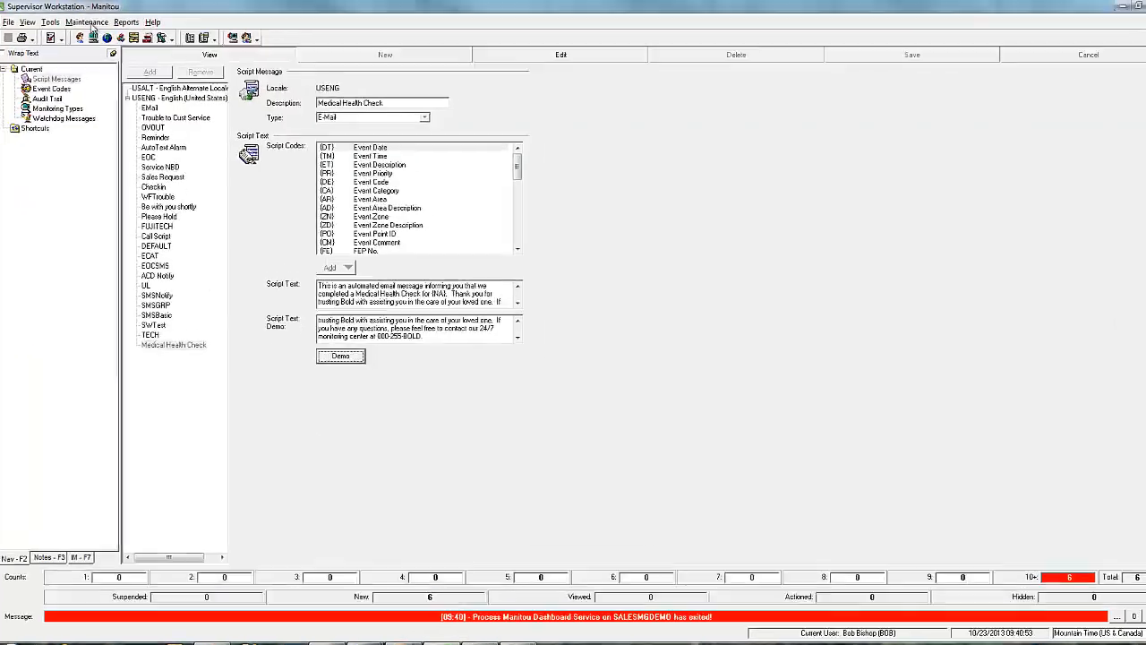
left_click(90, 23)
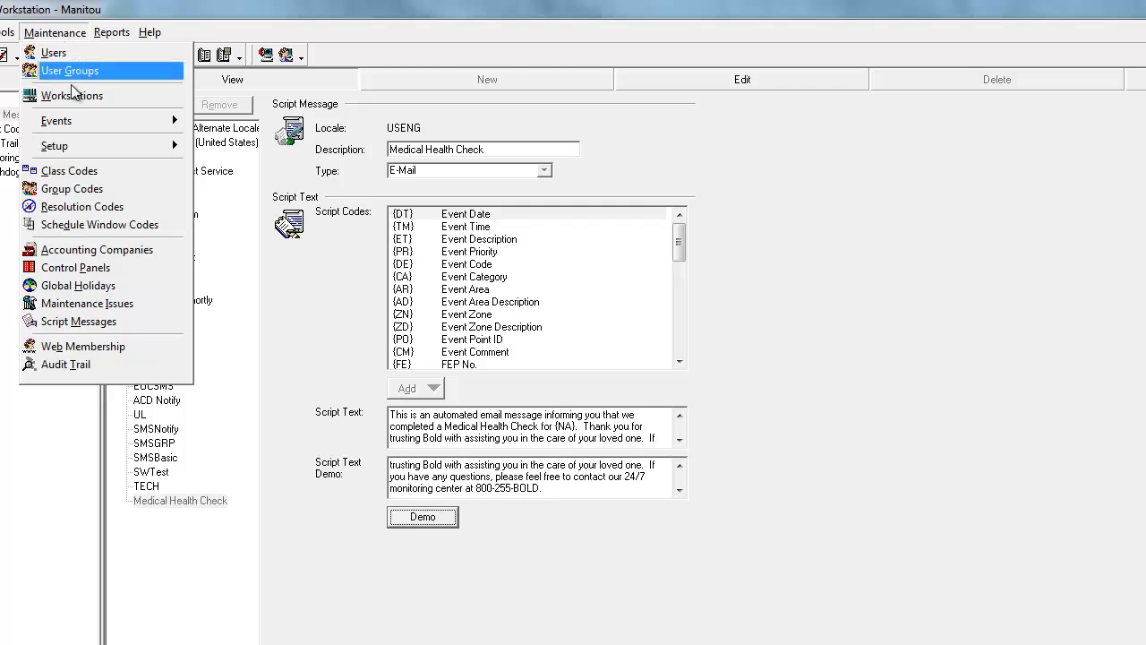
mouse_move(70, 122)
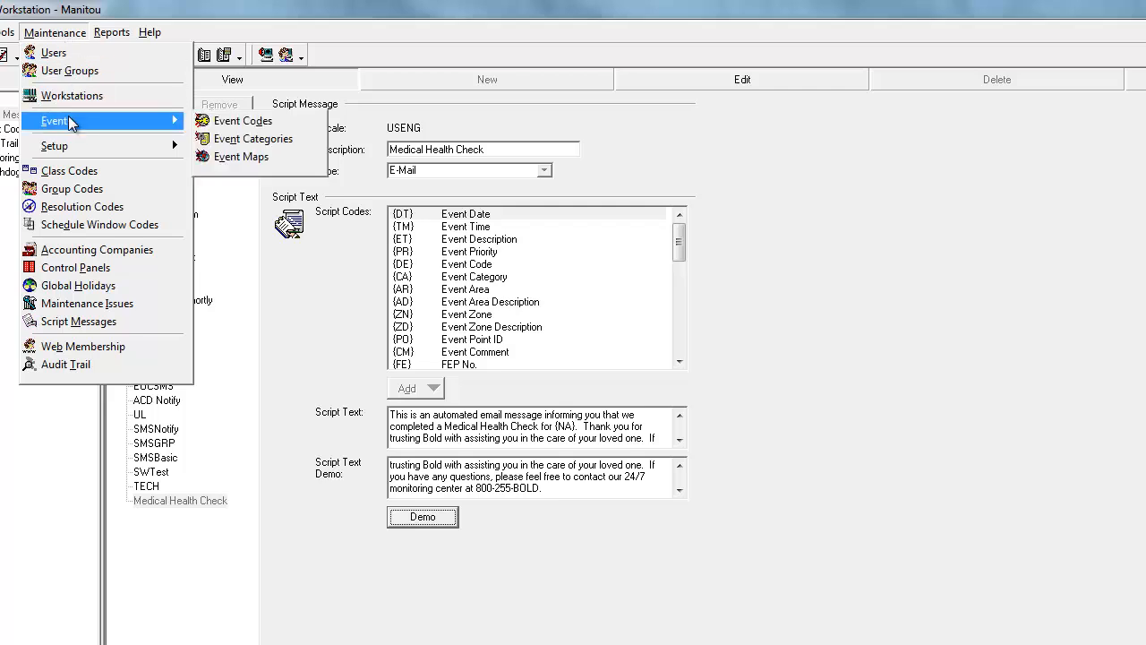
left_click(230, 121)
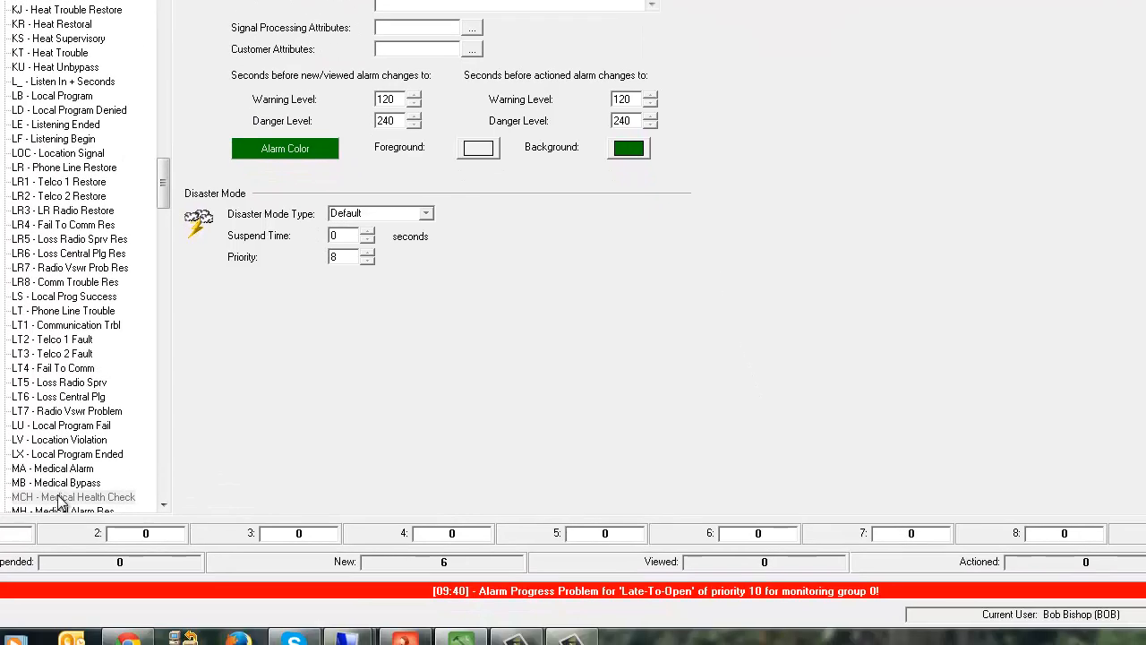
left_click(60, 498)
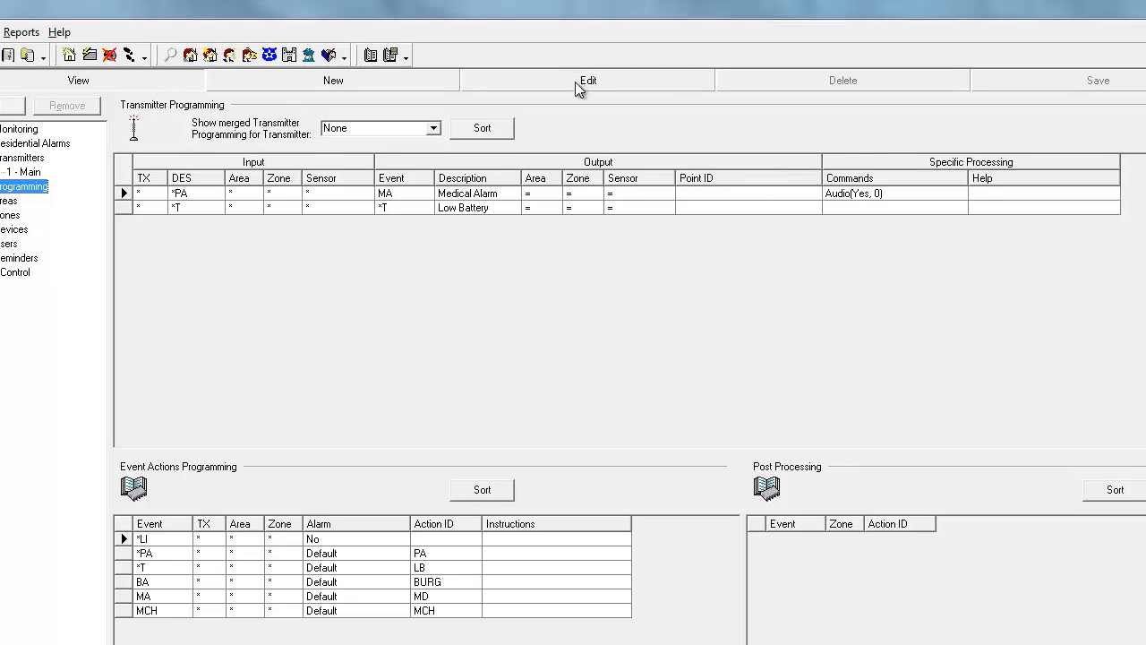
- In Operator Workstation, unlock the customer record for editing with the operator password and add an MCH Medical Health Check reminder to Residential Alarms
left_click(578, 86)
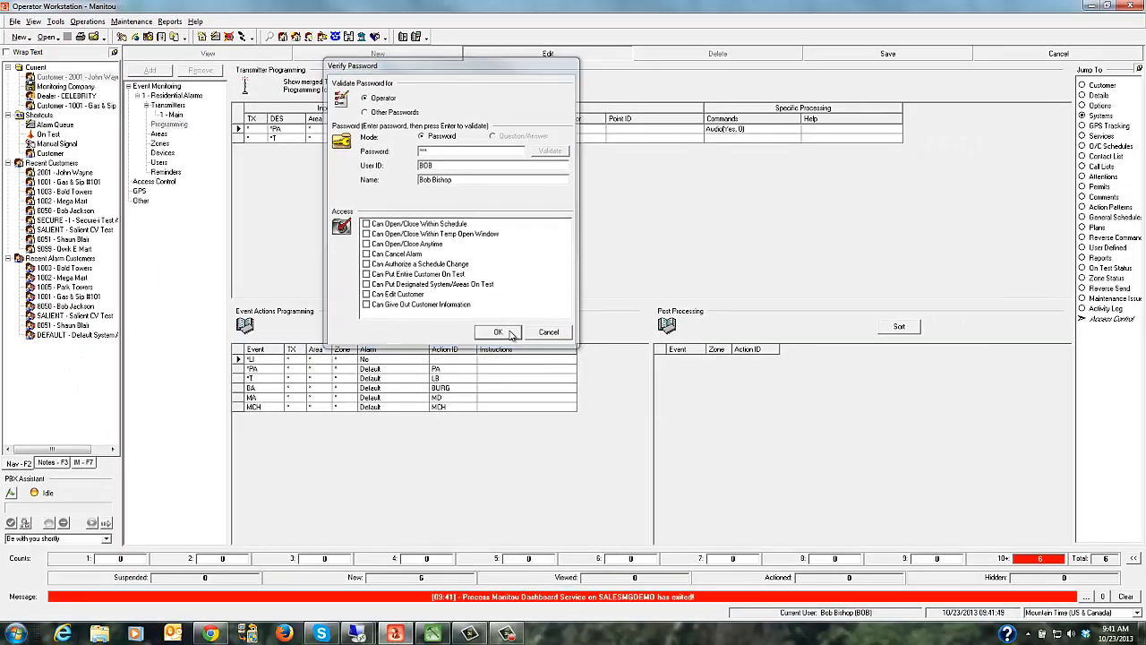
left_click(508, 332)
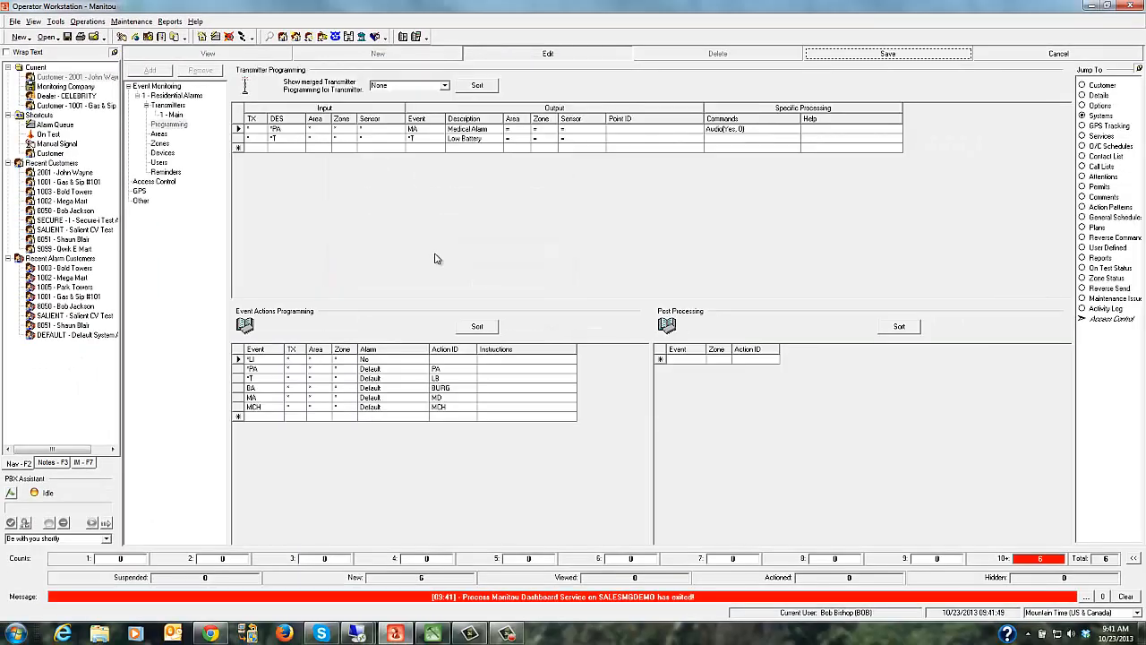
left_click(165, 172)
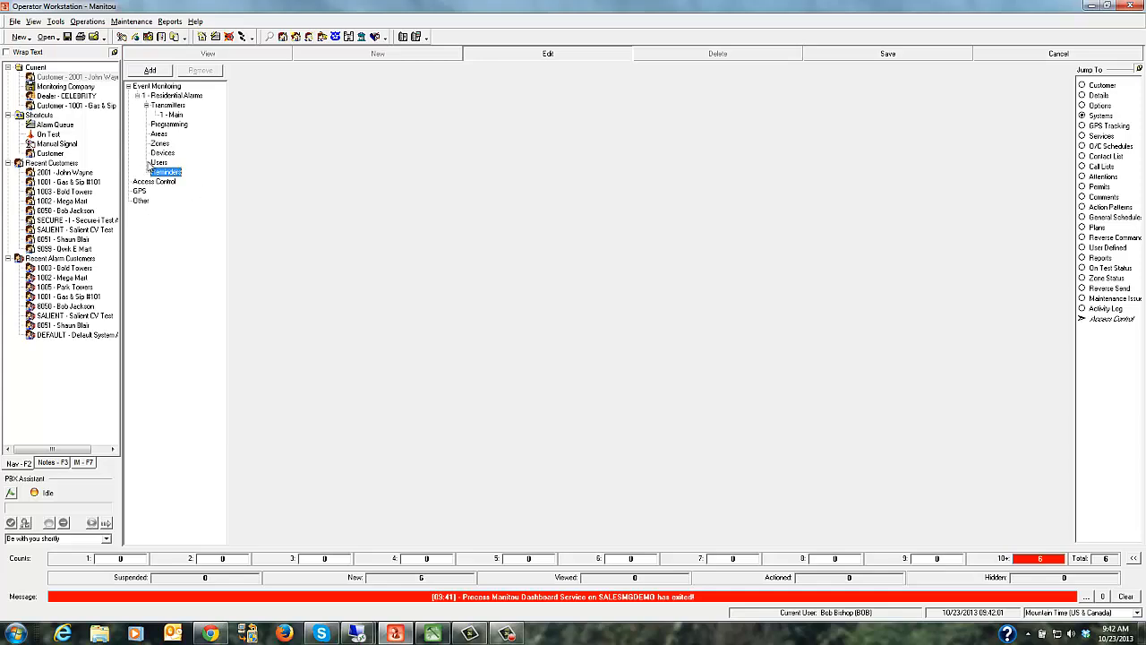
left_click(151, 71)
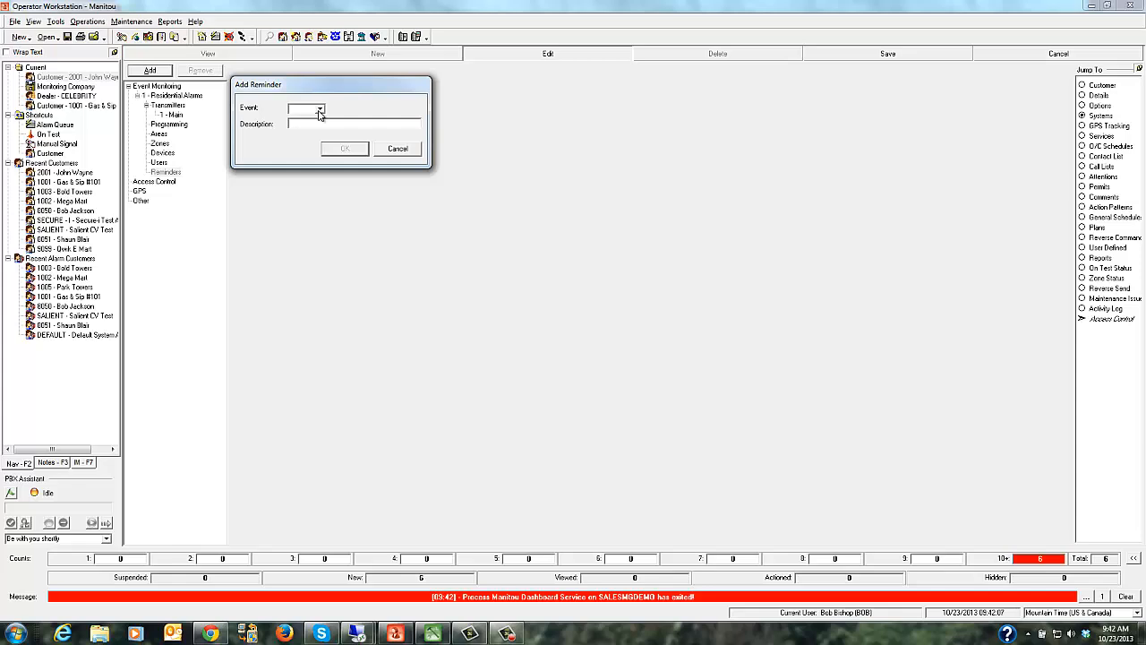
type("MCH")
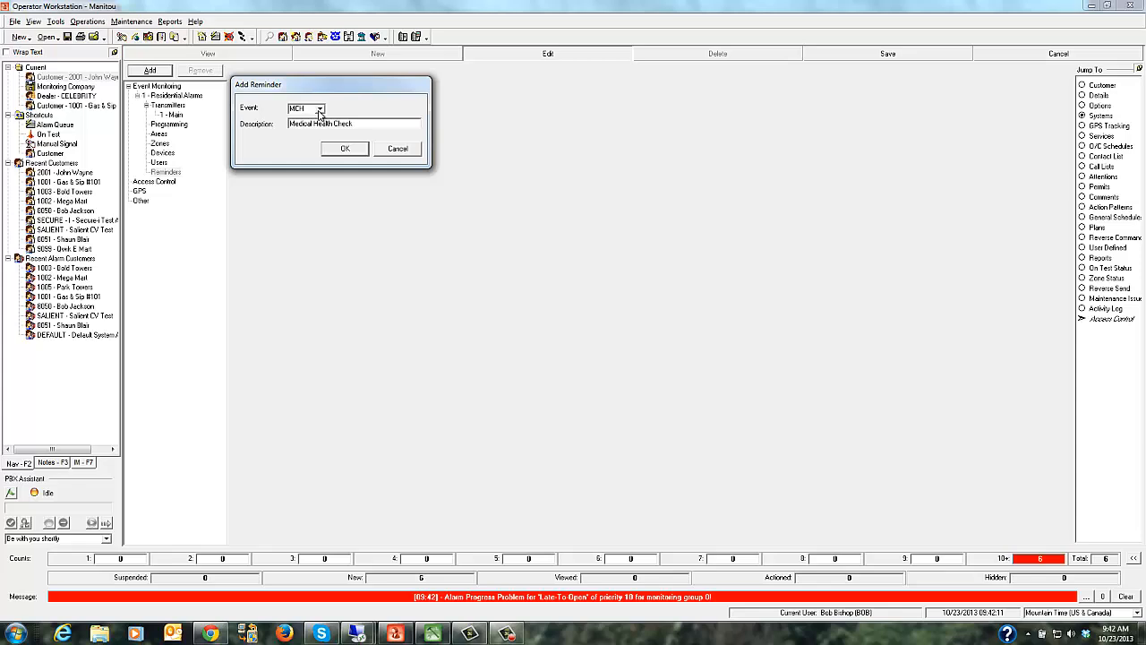
left_click(348, 149)
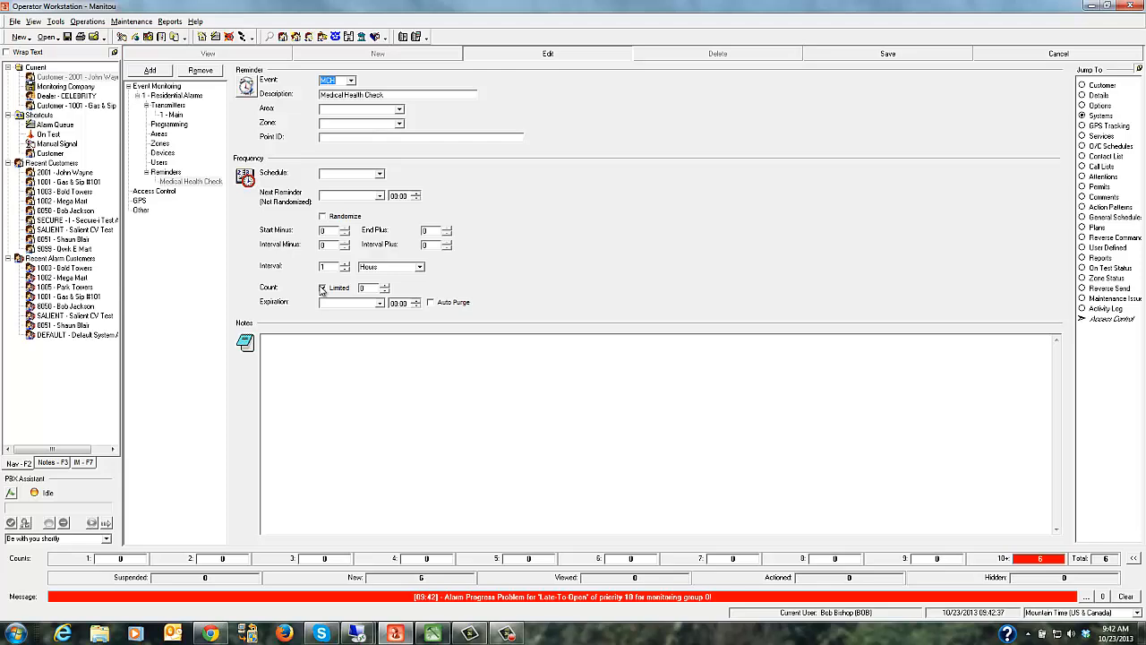
- Schedule the next reminder for 10/24/2013 at 09:00 with a repeat interval of 1 day
left_click(379, 195)
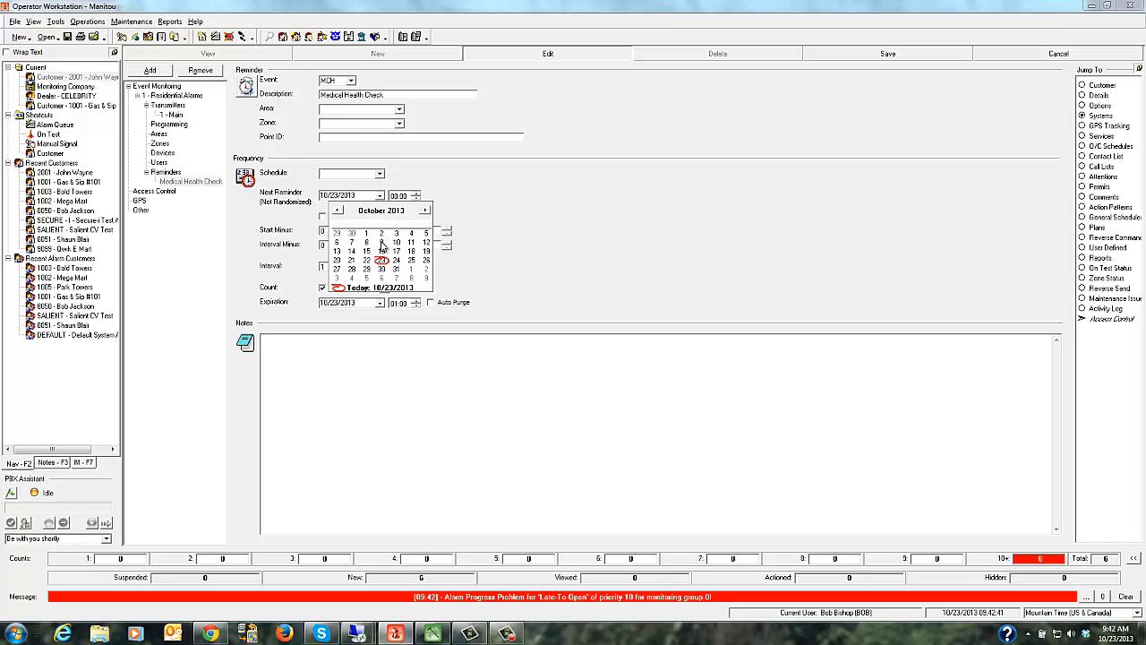
left_click(397, 260)
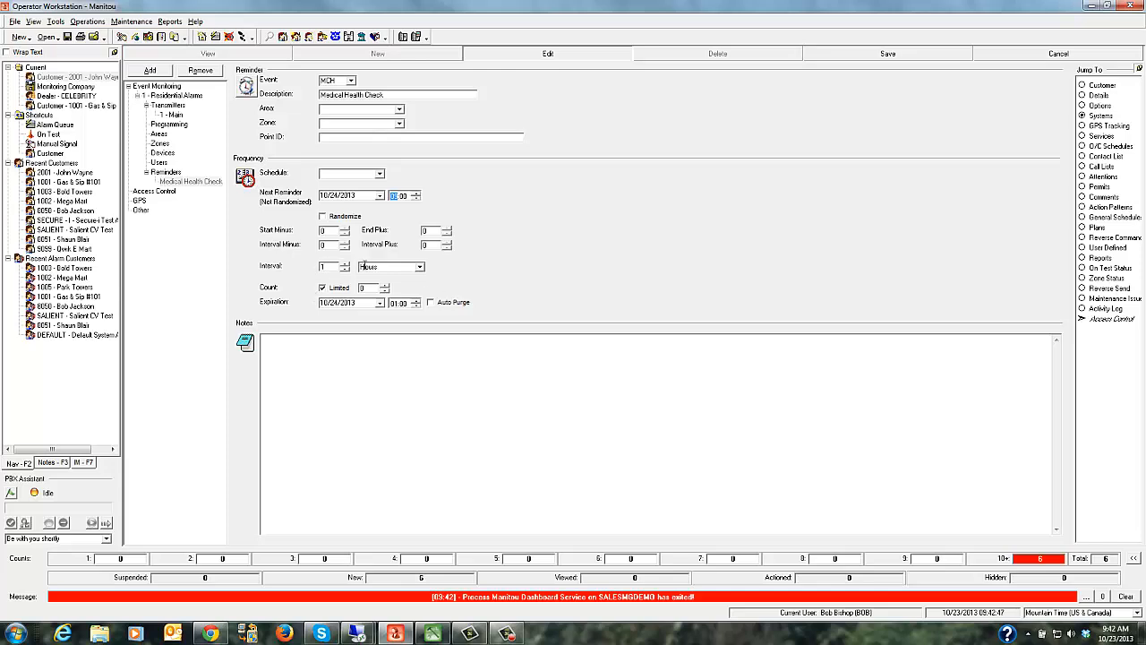
left_click(420, 271)
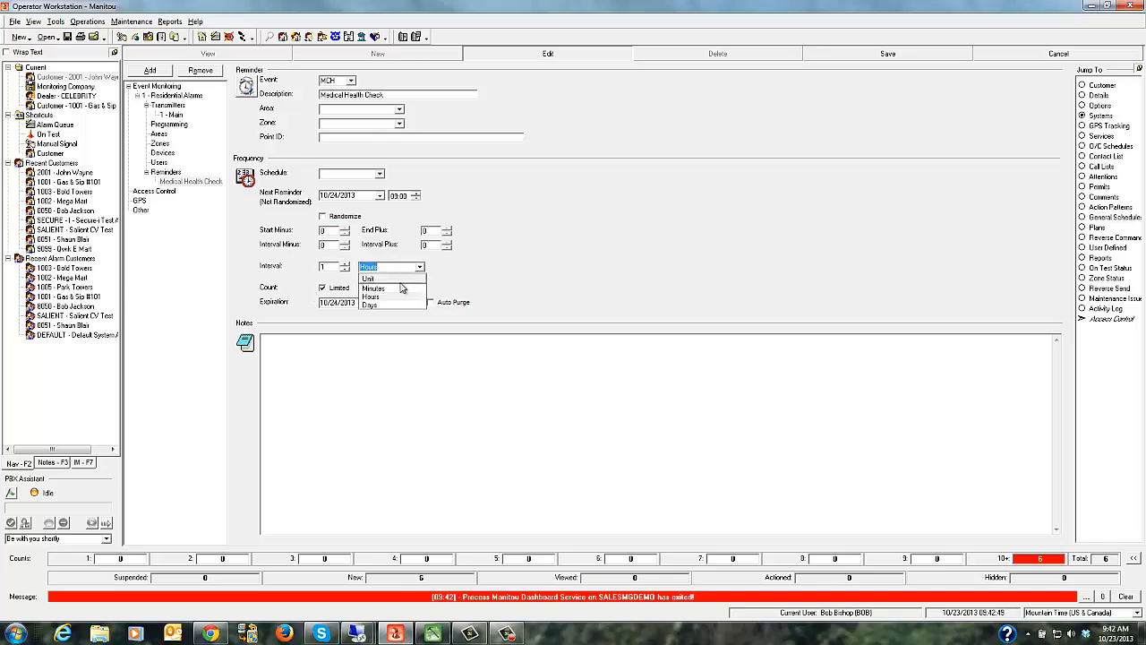
left_click(384, 305)
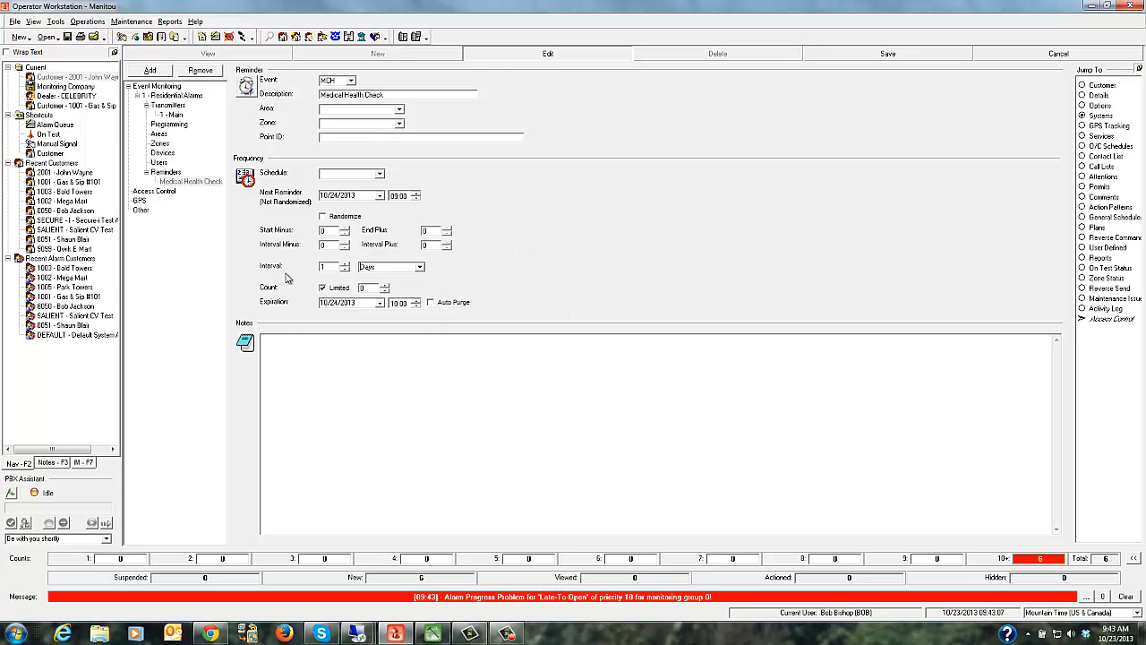
- Clear the reminder's expiration date and save the customer record, accepting the change comment prompt
left_click(378, 304)
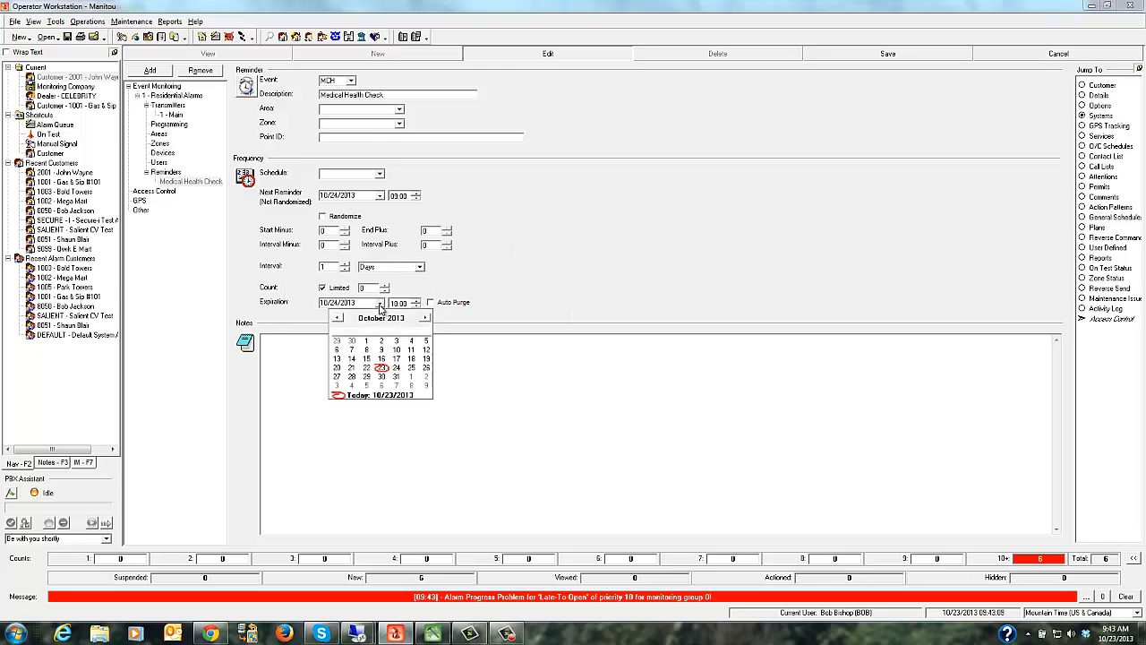
left_click(369, 306)
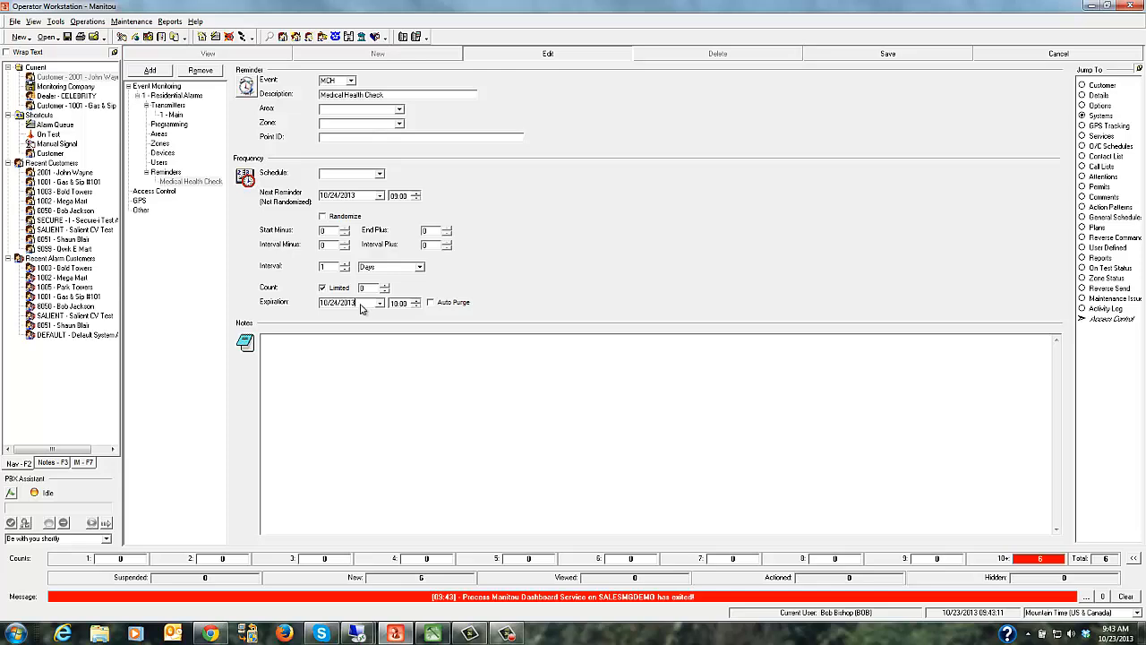
left_click_drag(362, 308, 275, 303)
key("Delete")
left_click(886, 56)
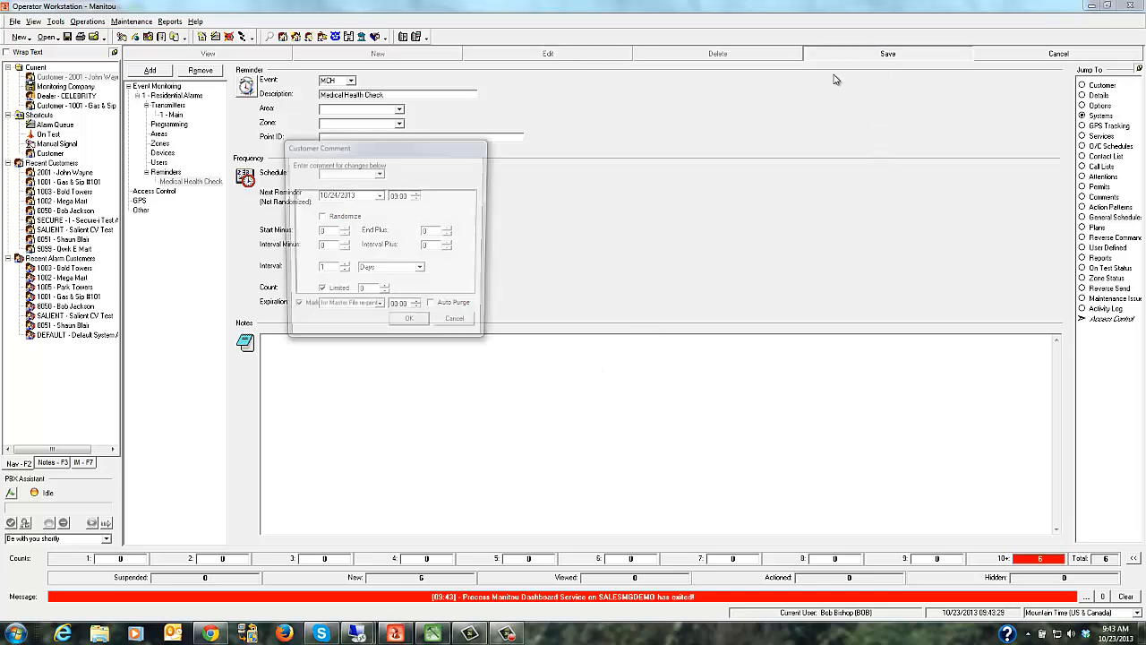
left_click(412, 326)
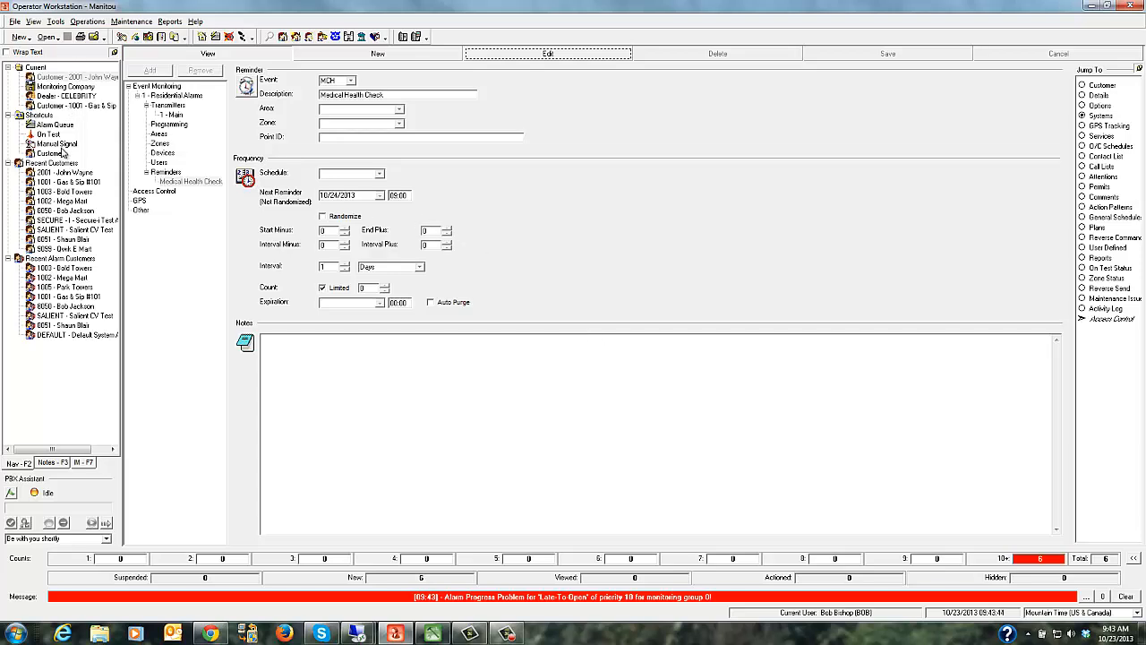
- Send a manual MCH Medical Health Check signal for the same customer, with area 1 and zone 1
left_click(64, 144)
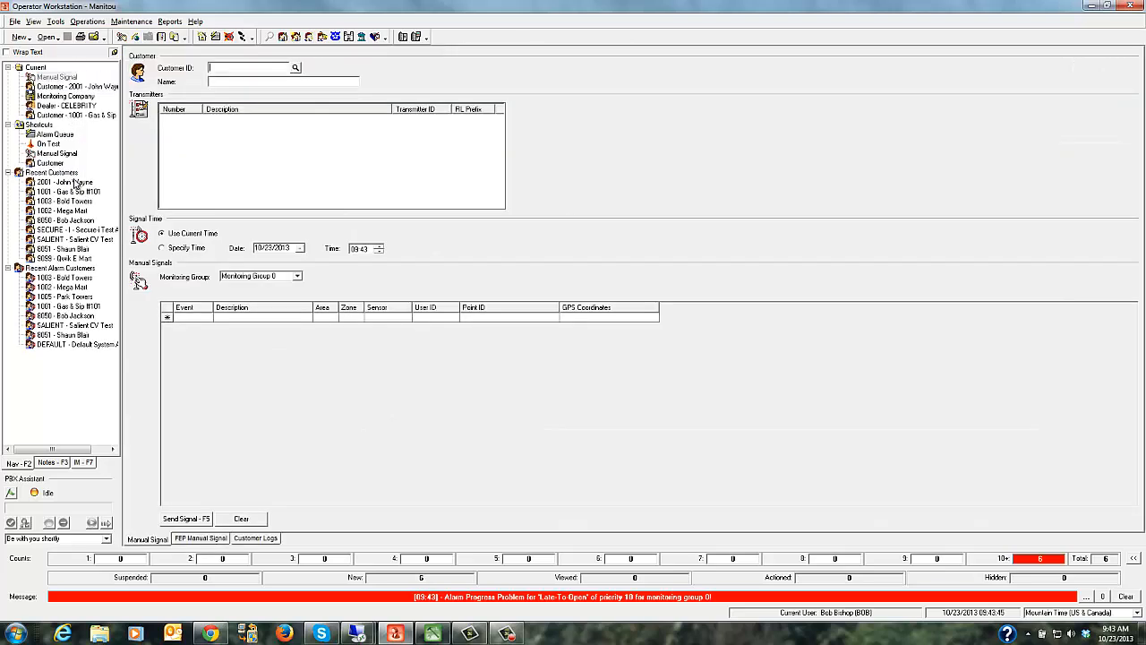
left_click(75, 184)
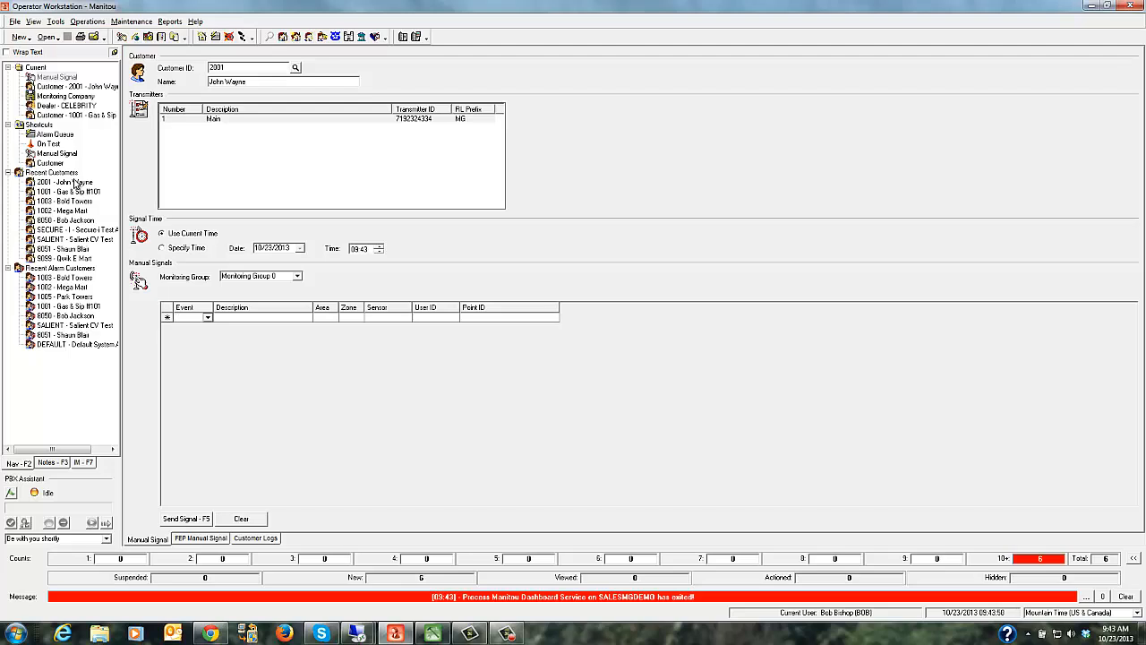
type("MCH")
key("Tab")
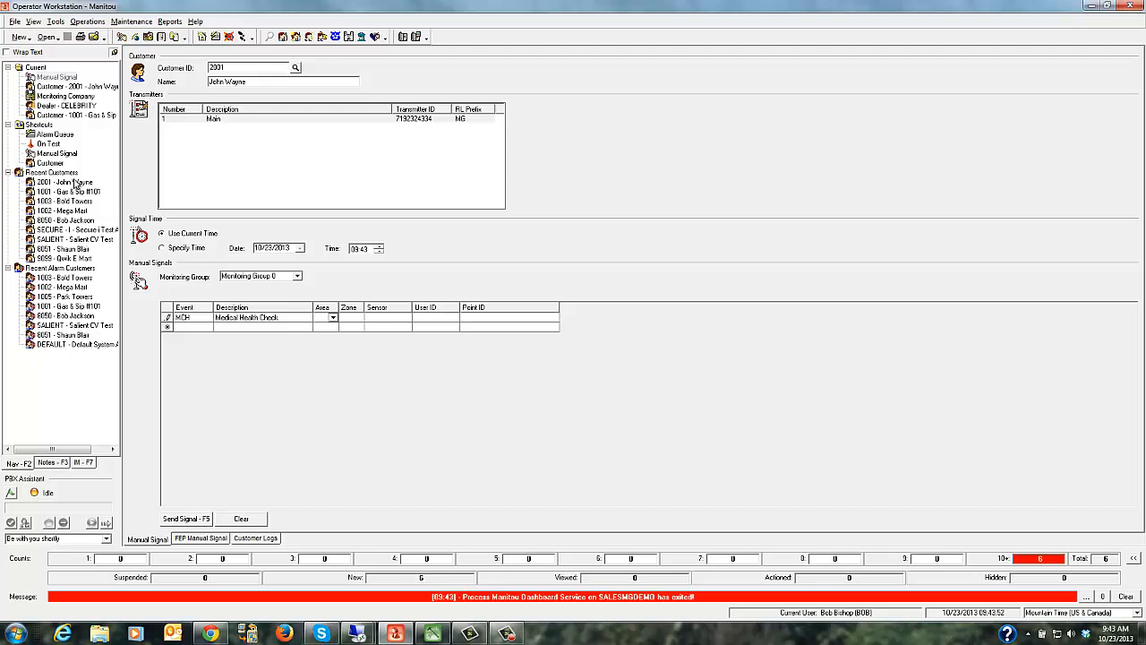
type("1")
key("Tab")
type("1")
left_click(181, 519)
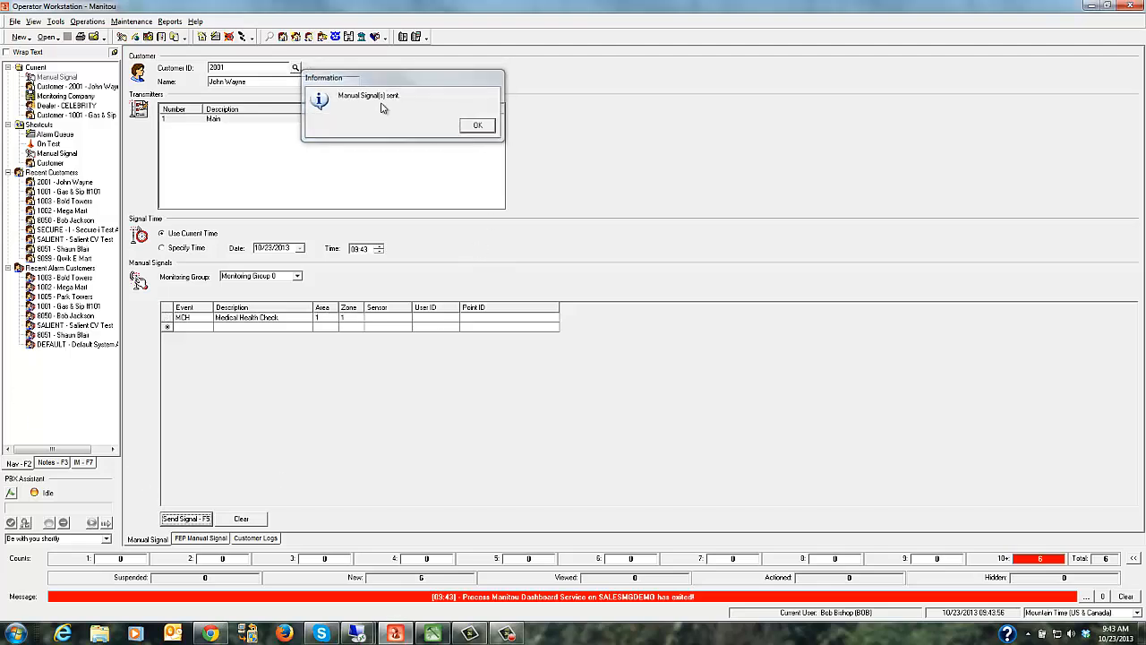
- Open the customer's new Medical Health Check alarm from the Alarm Queue and complete the home contact action with call response Contacted
key("Return")
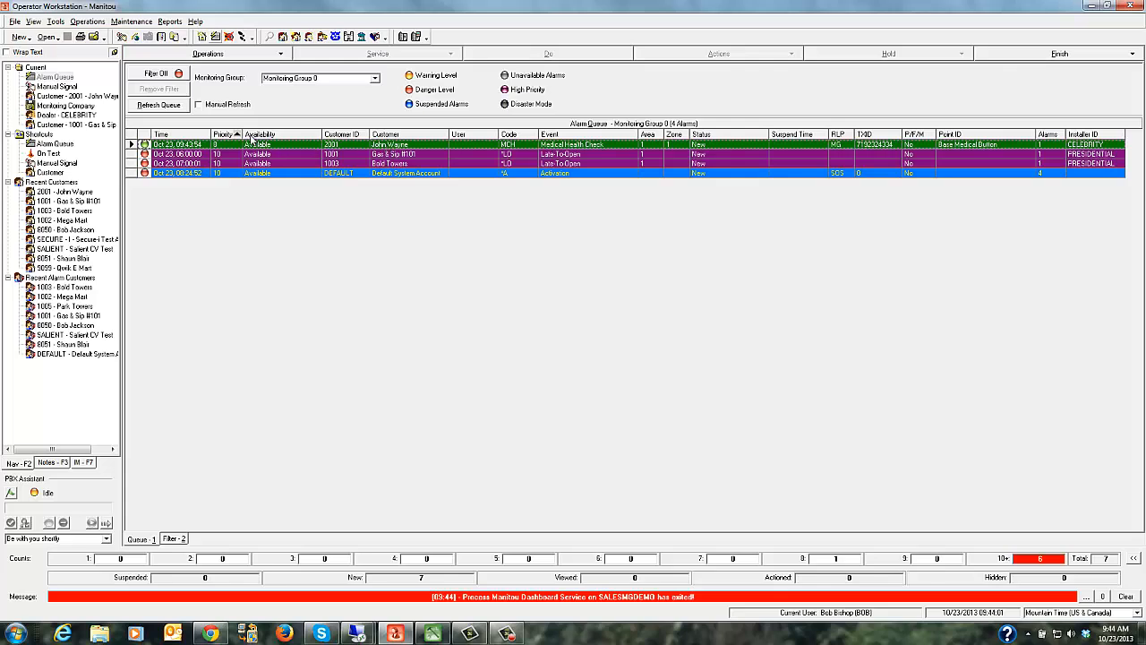
double_click(417, 144)
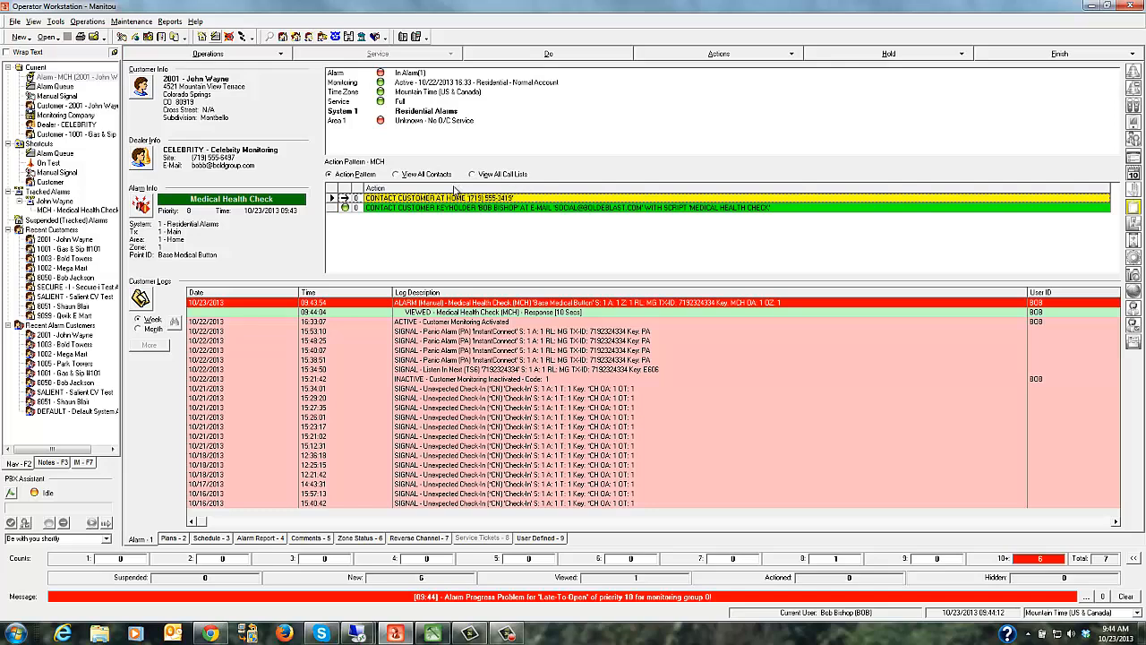
key("alt+d")
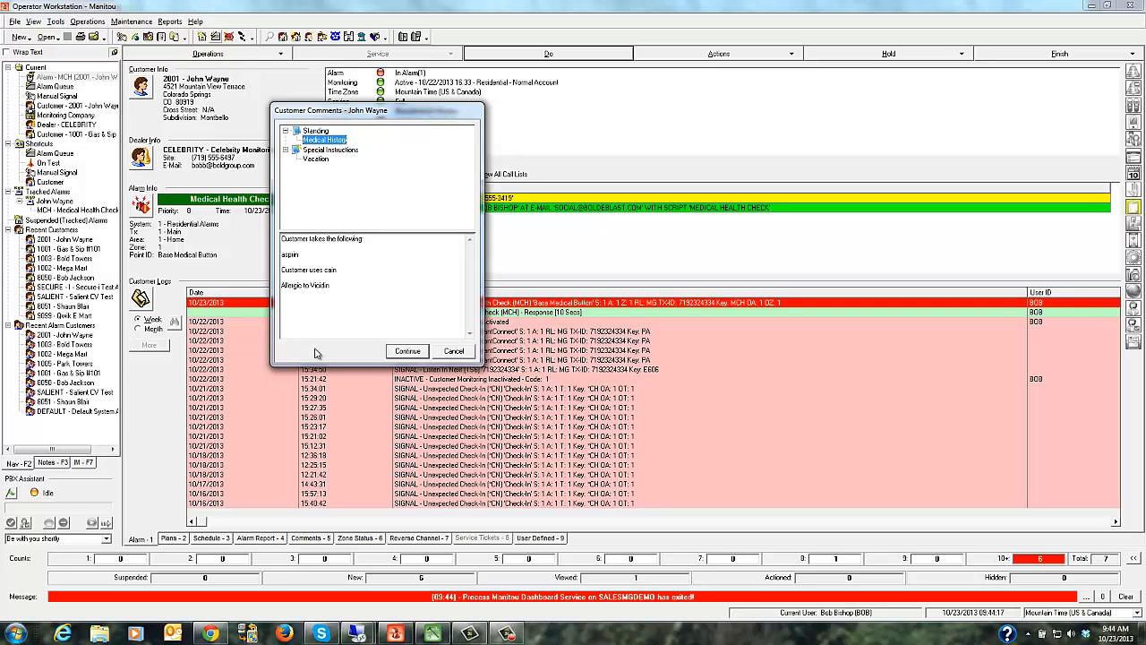
left_click(407, 351)
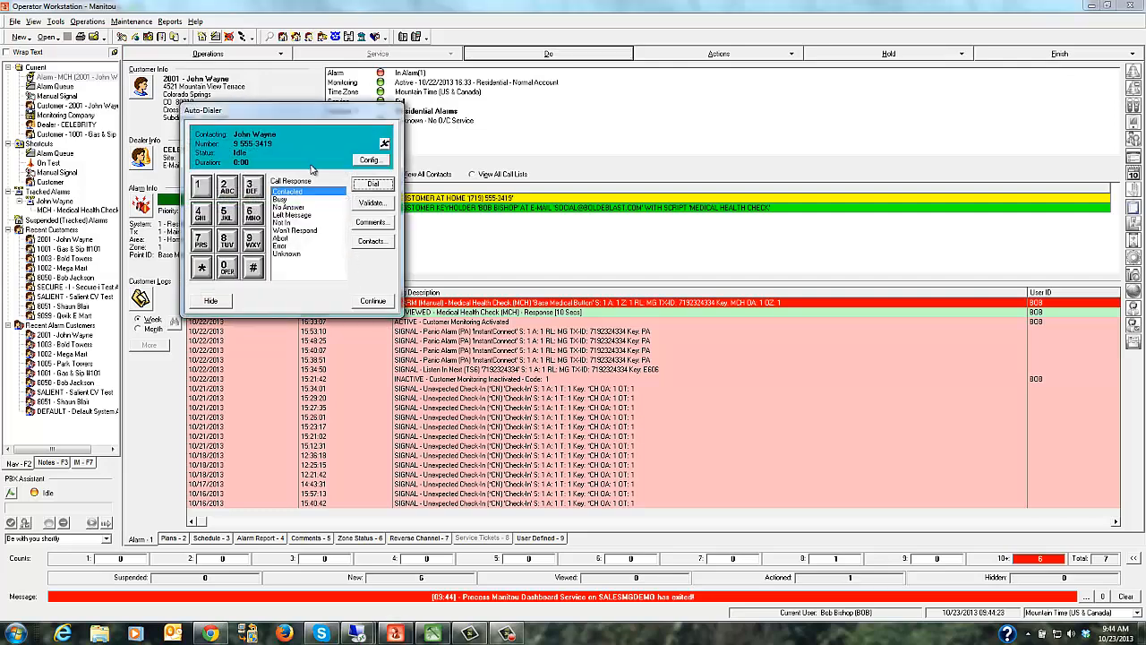
left_click(389, 304)
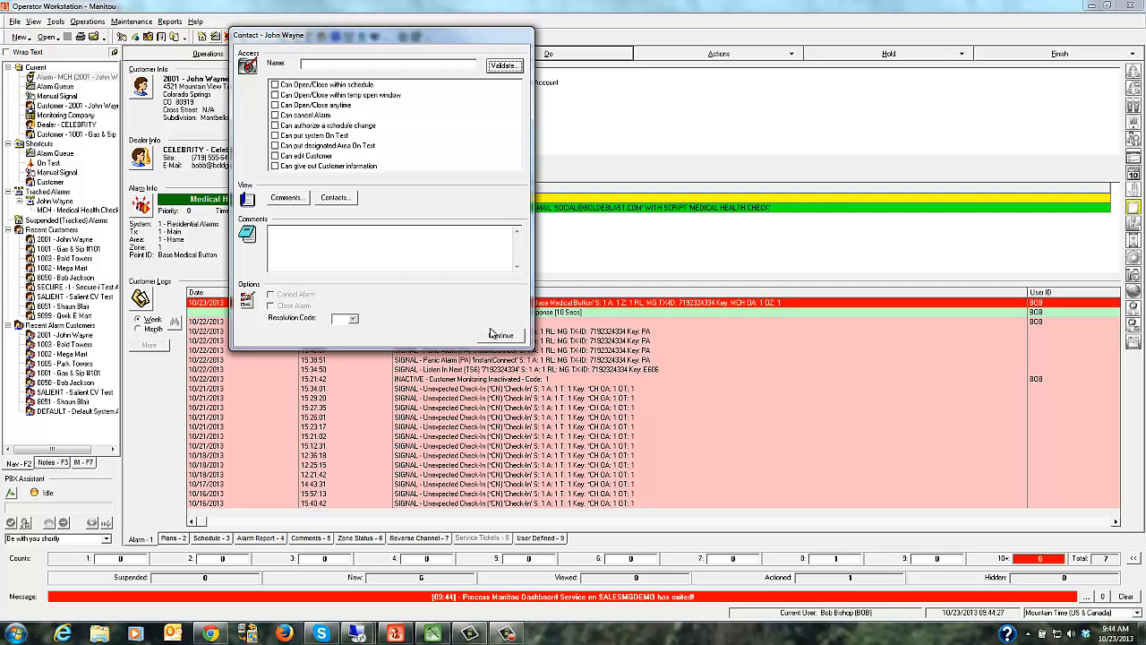
left_click(499, 336)
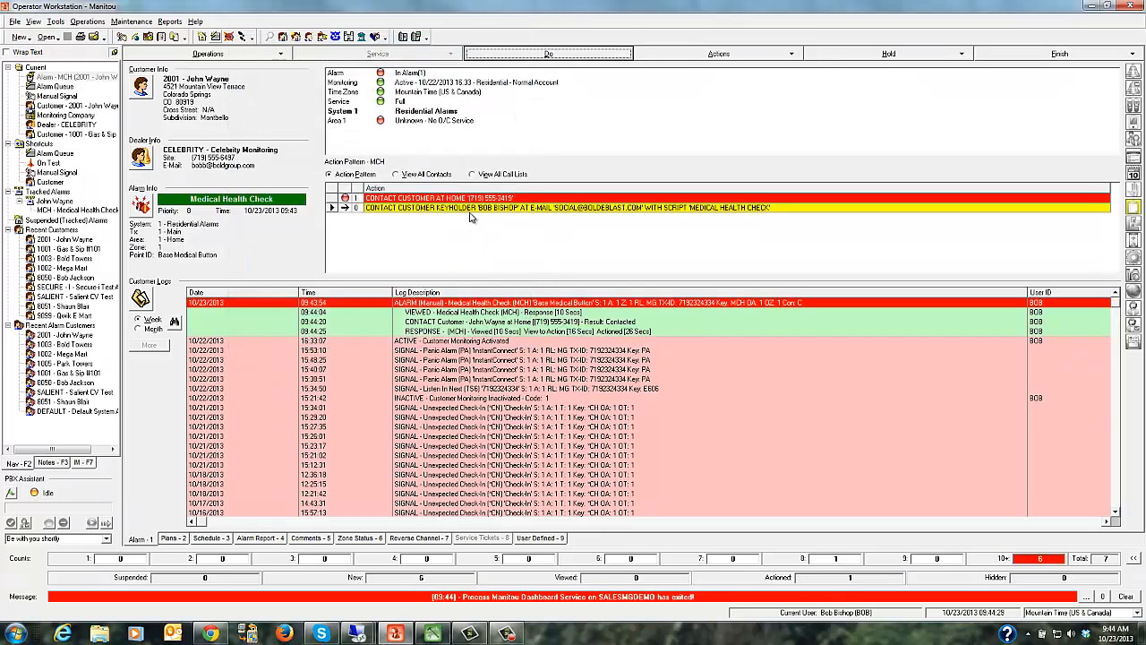
- Carry out the keyholder contact action by sending the e-mail with the Medical Health Check script
double_click(470, 211)
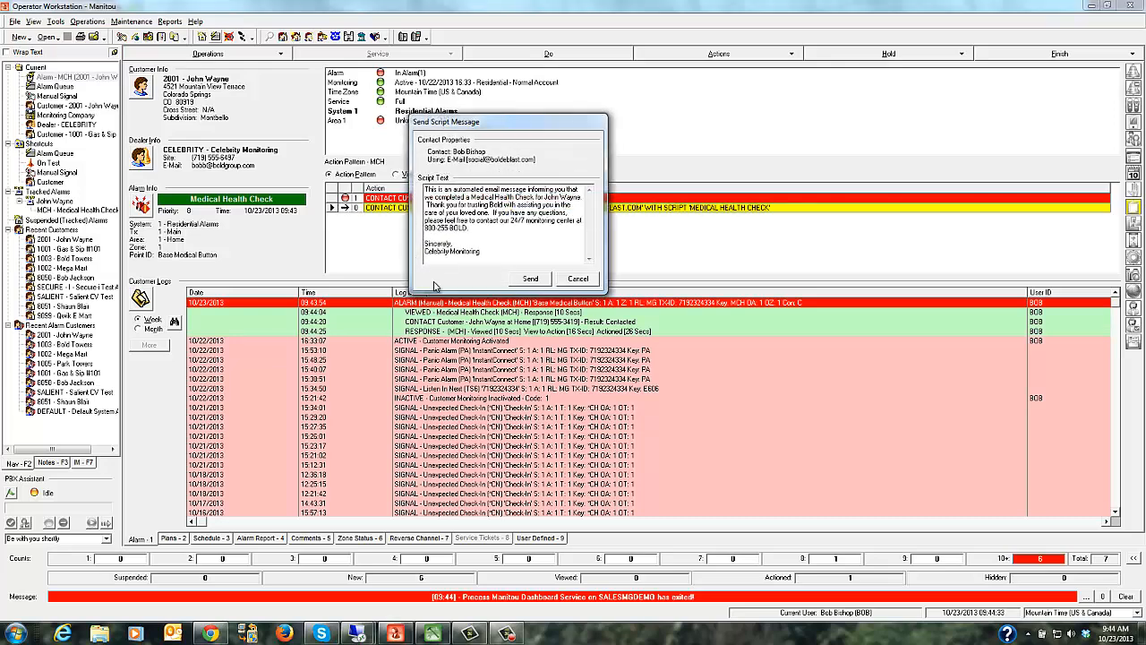
left_click(541, 280)
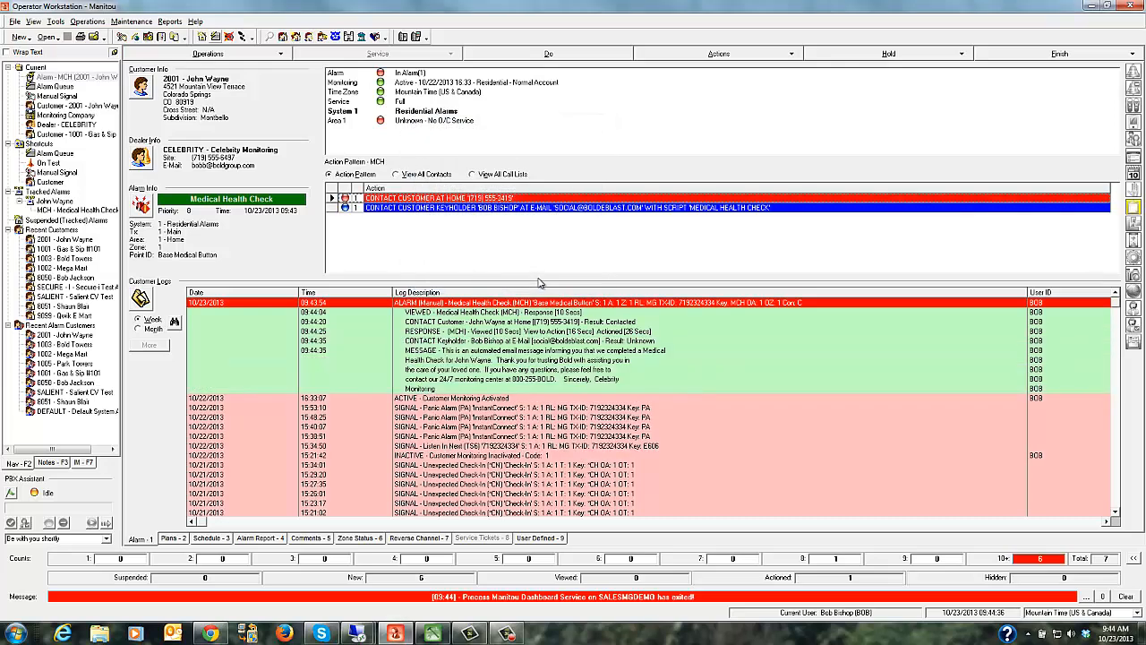